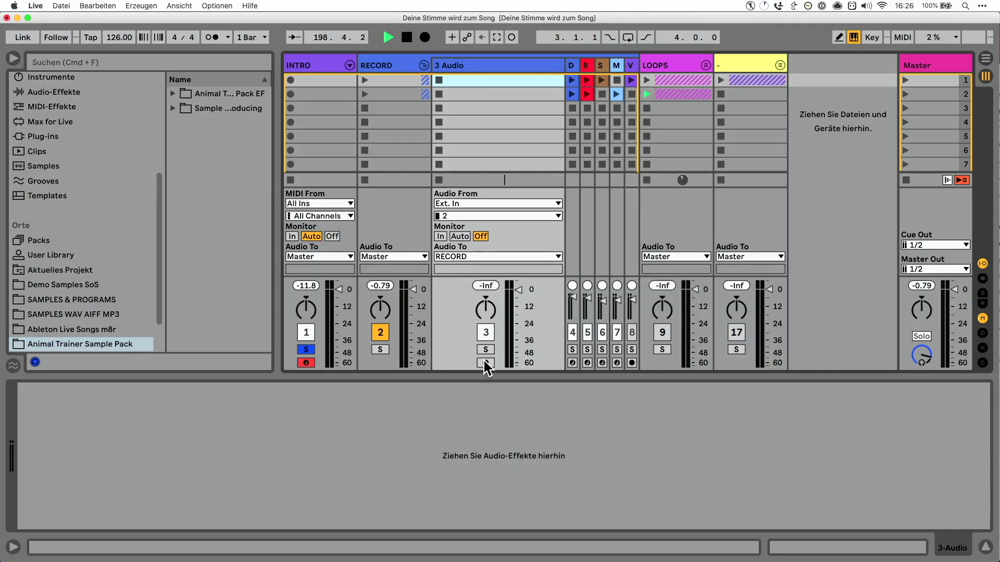
# - Arm the 3 Audio track for recording
pyautogui.click(486, 363)
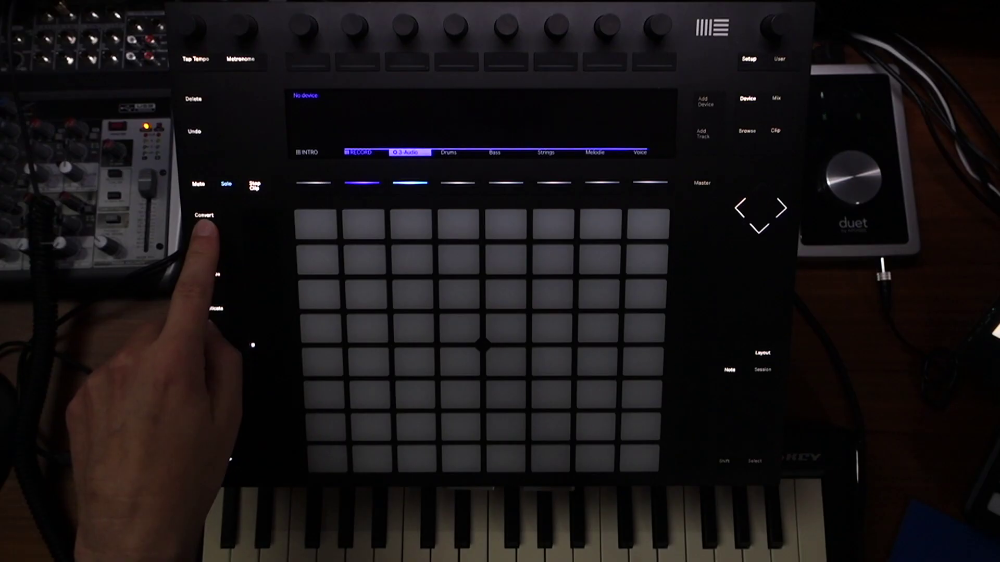
# - Convert the recorded audio on track 3 into a Simpler instrument and switch it to Slice mode
pyautogui.click(204, 218)
pyautogui.click(313, 182)
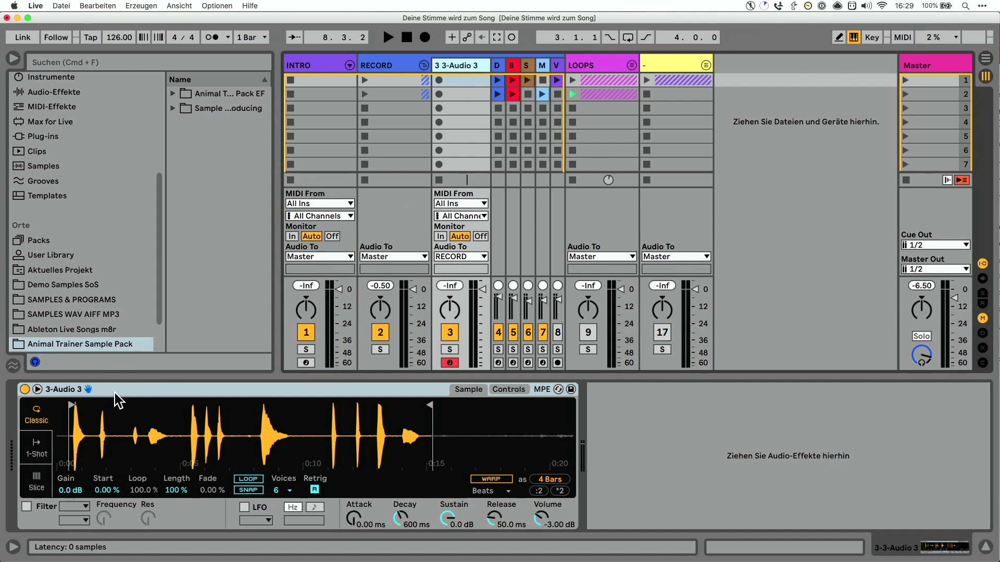
pyautogui.click(47, 470)
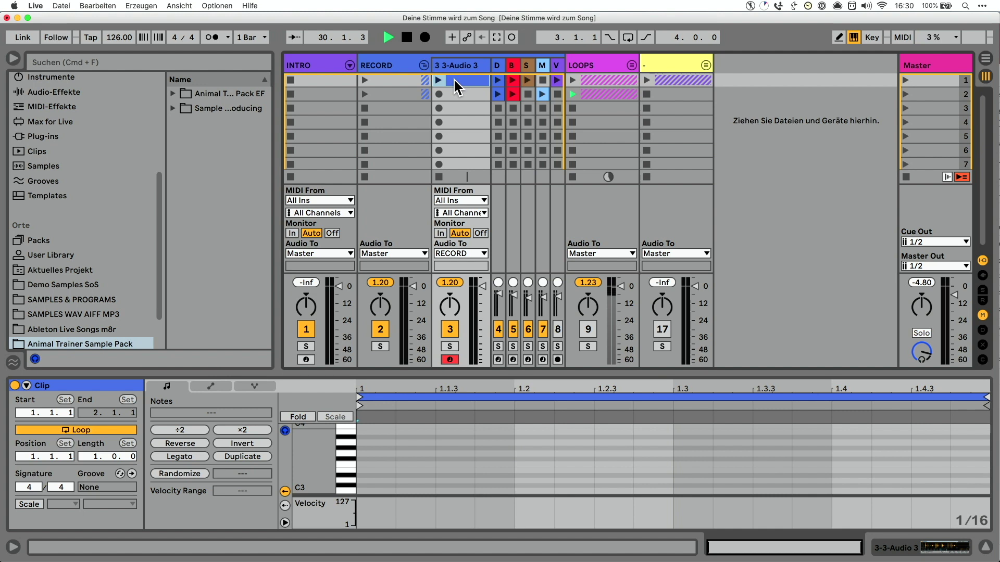
# - Add C1 notes on beats 1.2, 1.3 and 1.4 of the 3-Audio 3 clip, and C#1 notes on beats 1.2 and 1.4
pyautogui.moveTo(391, 371); pyautogui.dragTo(411, 260)
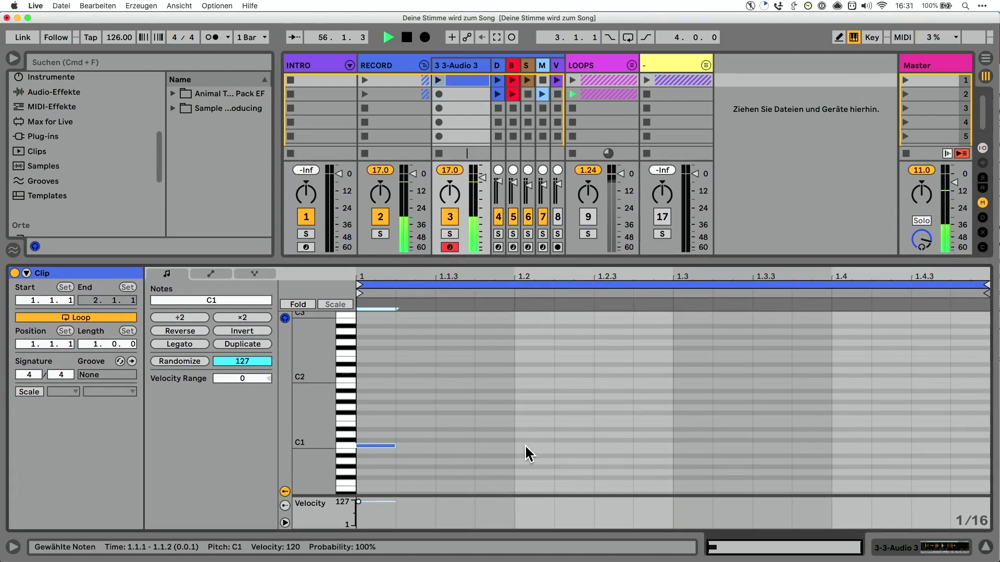
pyautogui.doubleClick(524, 445)
pyautogui.doubleClick(693, 446)
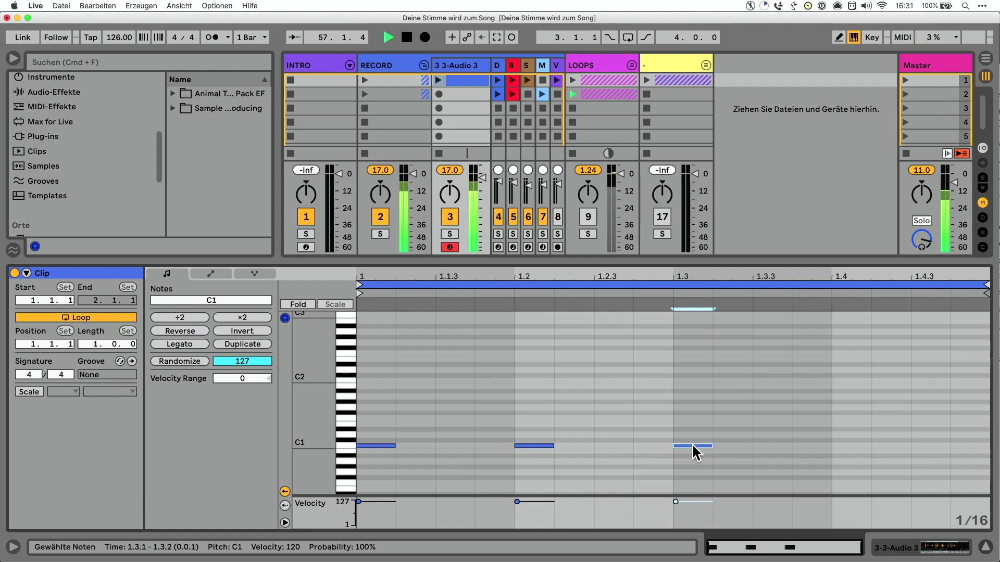
pyautogui.doubleClick(844, 446)
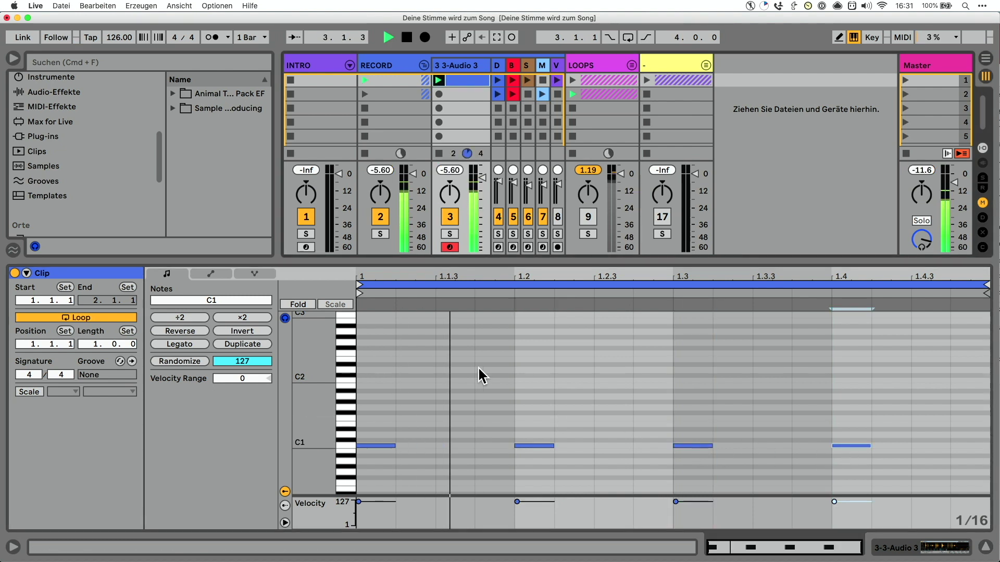
pyautogui.doubleClick(533, 441)
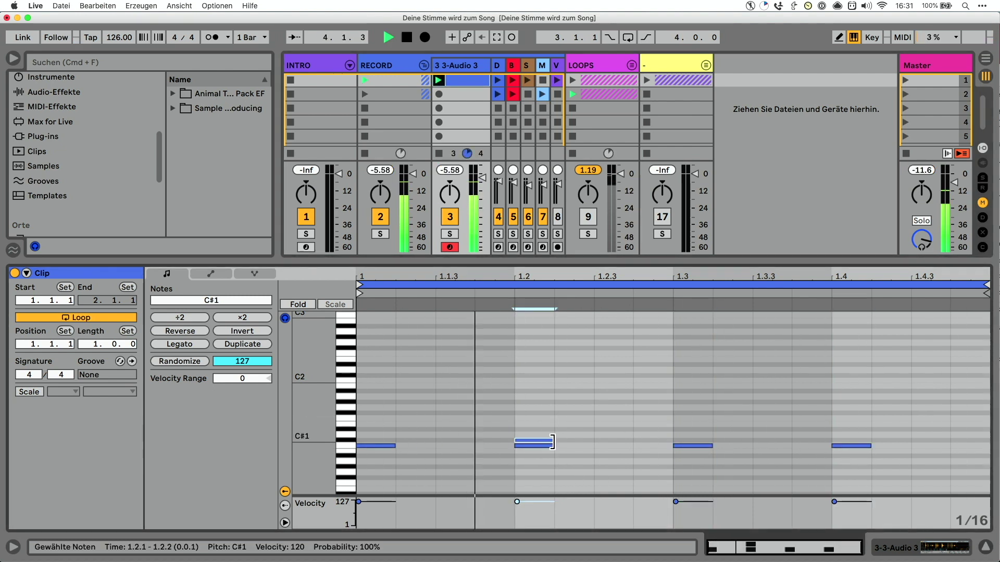
pyautogui.doubleClick(851, 441)
# - Add off-beat D1 notes at 1.1.3, 1.2.3, 1.3.3 and 1.4.3 in the one-bar clip
pyautogui.doubleClick(454, 435)
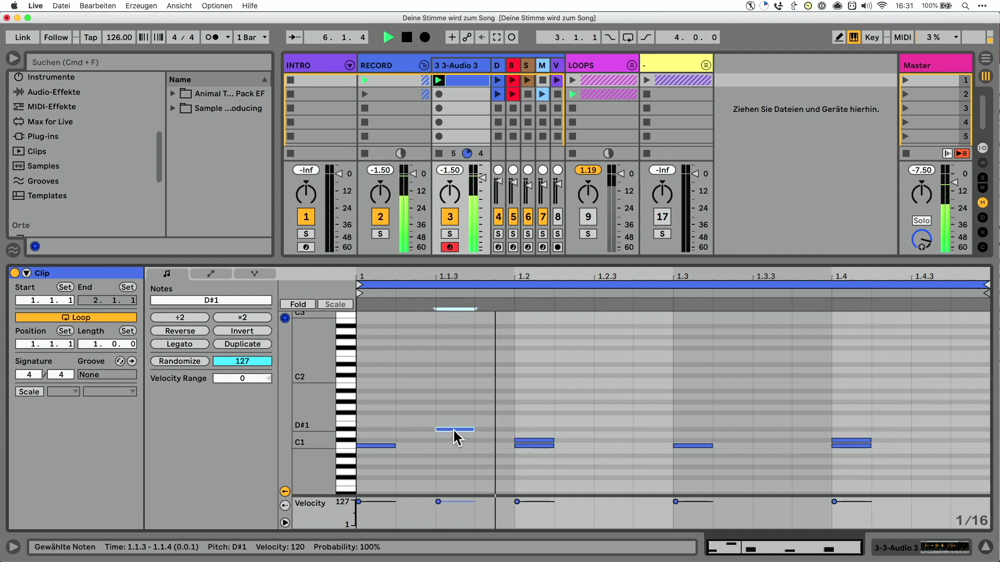
pyautogui.doubleClick(614, 435)
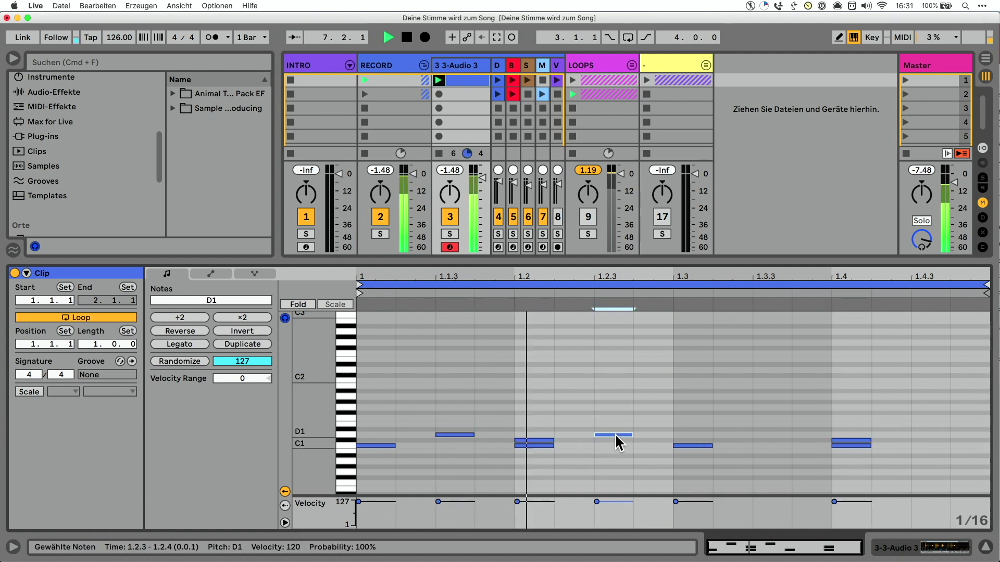
pyautogui.doubleClick(771, 435)
pyautogui.doubleClick(930, 436)
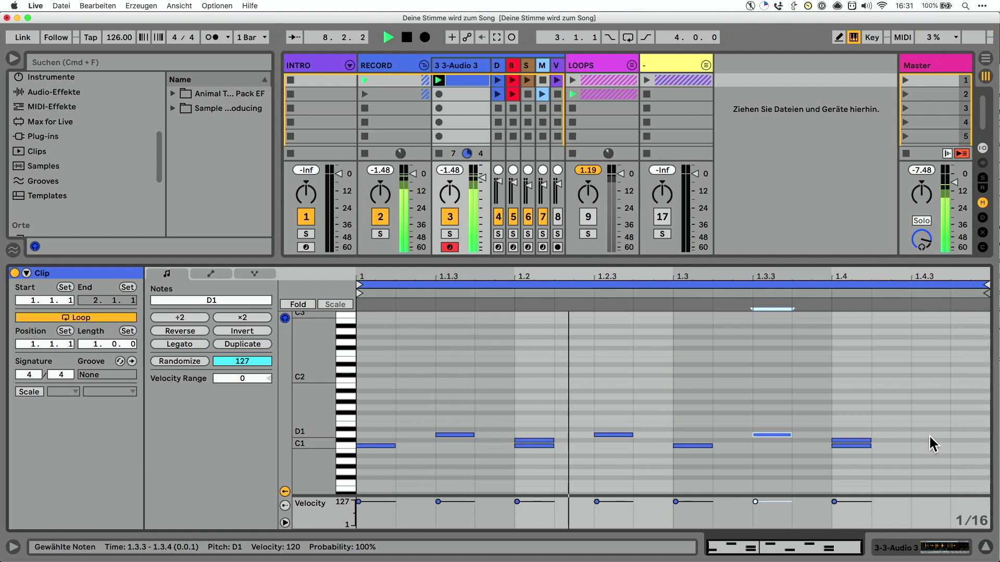
# - Duplicate the one-bar loop with its notes three times so that the clip spans 8 bars
pyautogui.click(250, 344)
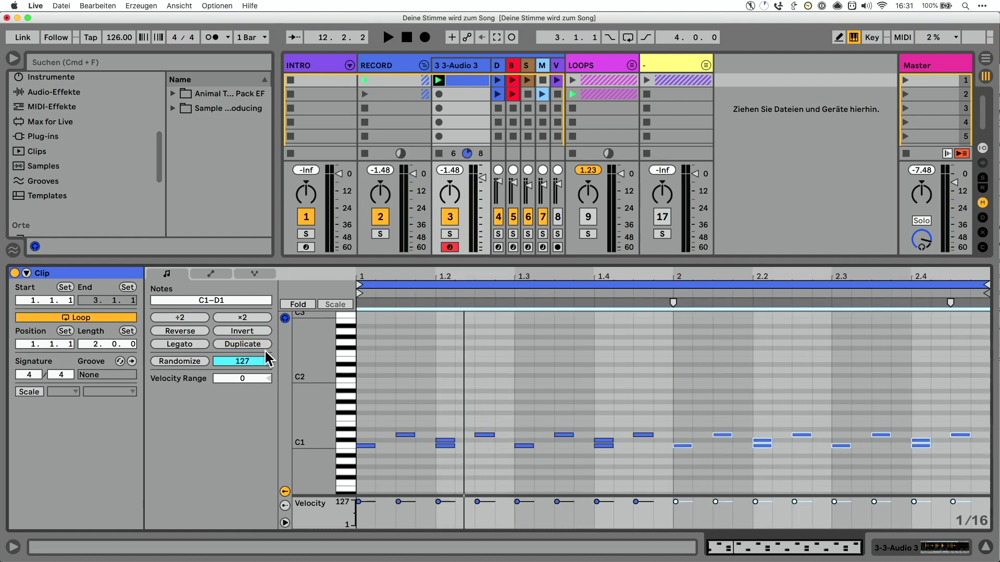
pyautogui.click(245, 345)
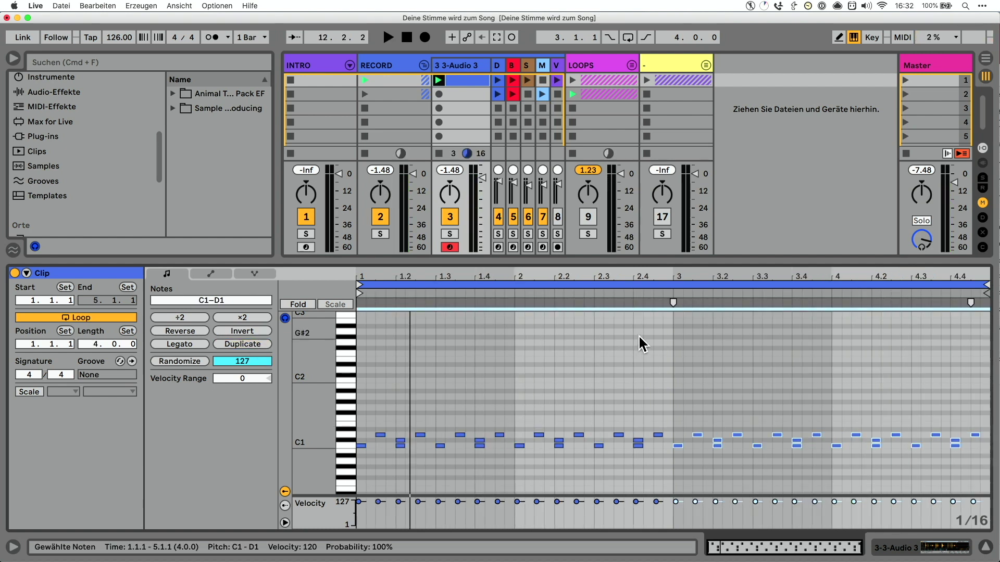
pyautogui.click(232, 346)
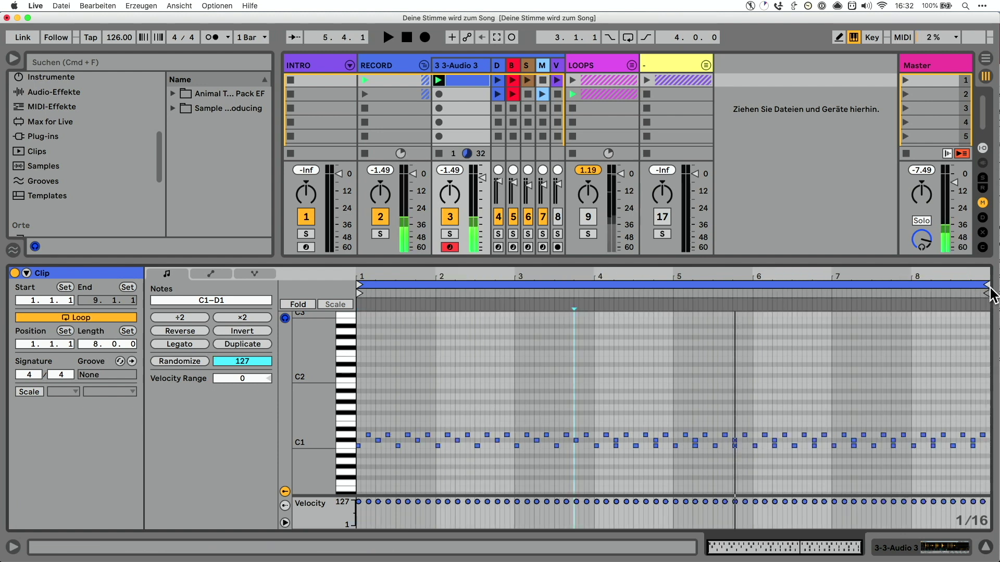
# - Shorten the clip's loop to the first two bars and duplicate it twice to fill 8 bars
pyautogui.moveTo(985, 285)
pyautogui.mouseDown()
pyautogui.moveTo(727, 285)
pyautogui.moveTo(597, 305)
pyautogui.moveTo(514, 305)
pyautogui.mouseUp()
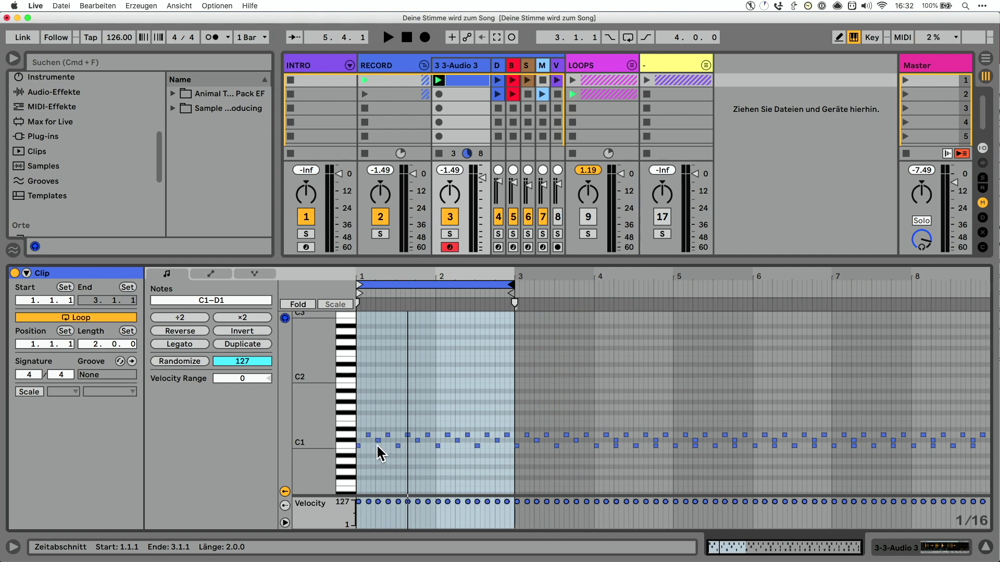
pyautogui.click(243, 345)
pyautogui.click(243, 345)
# - Play the 8-bar slice pattern to audition the beat
pyautogui.press('space')
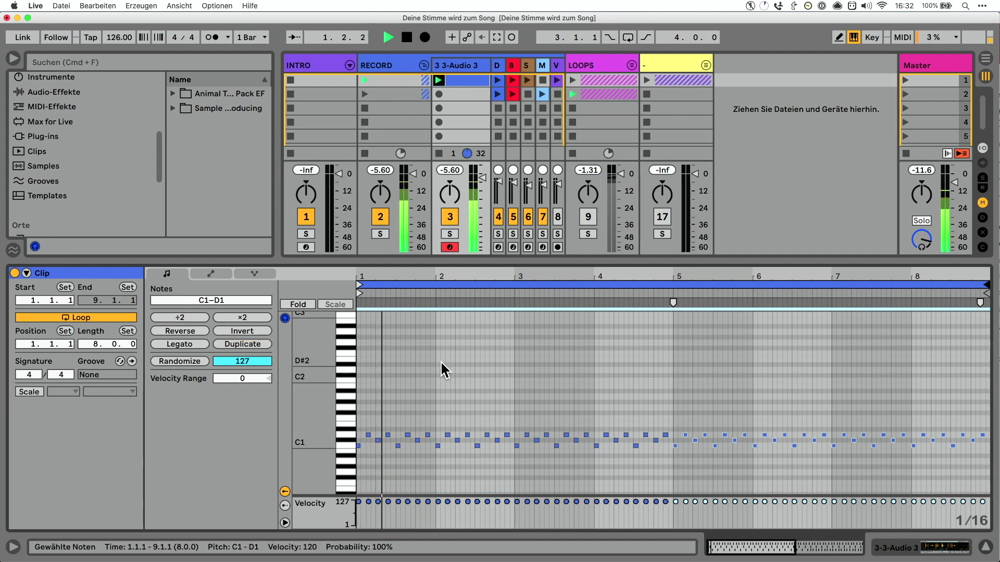
pyautogui.click(492, 441)
pyautogui.press('space')
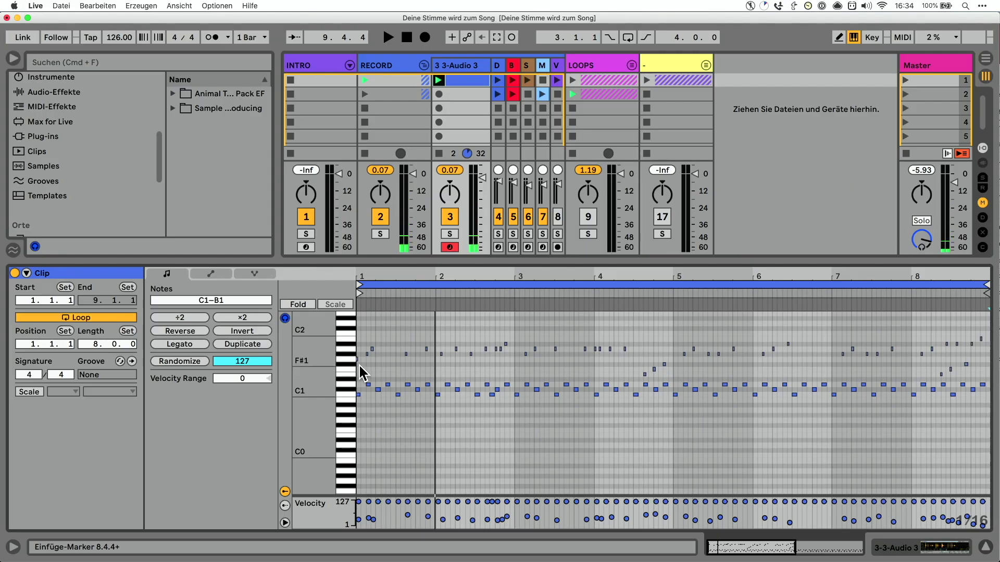
# - Lower the selected note at 1.1.1 to E1, and move the note above it to the start of bar 2
pyautogui.click(358, 365)
pyautogui.press('Down')
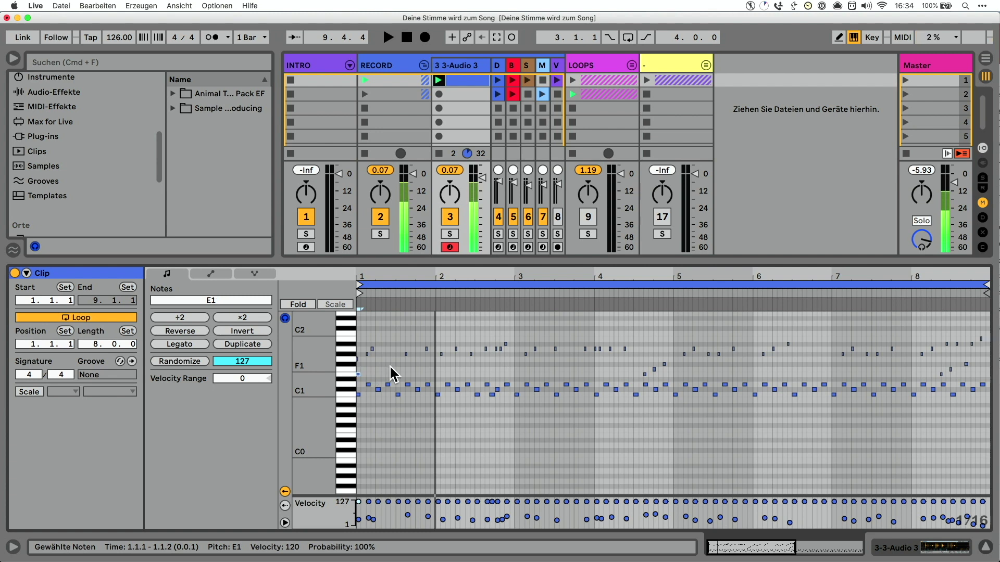
pyautogui.moveTo(358, 360); pyautogui.dragTo(436, 360)
pyautogui.press('space')
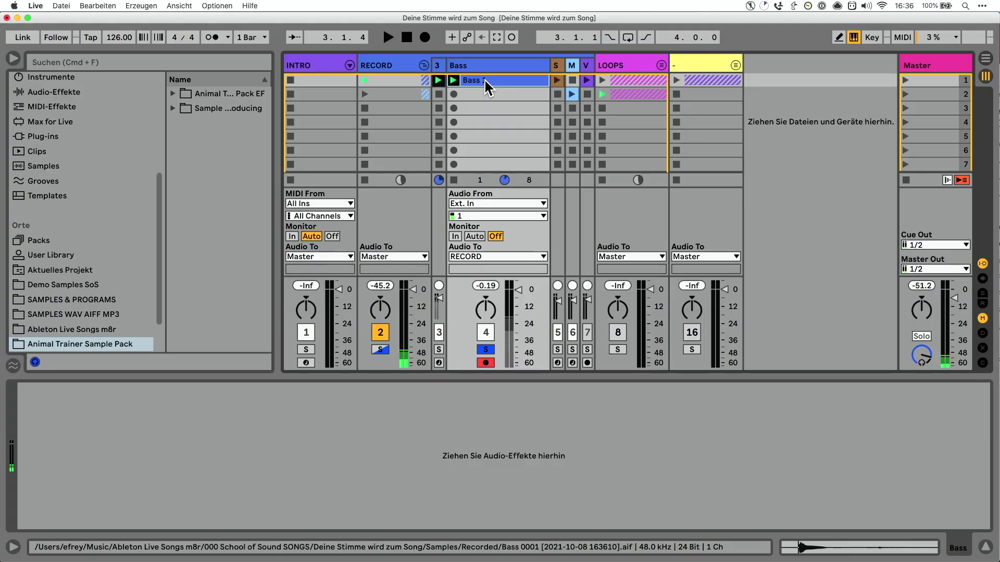
# - Open the Bass 1 recording and set its 1.1.1 position at the first transient (Hier 1.1.1 setzen)
pyautogui.hotkey('shift', 'Tab')
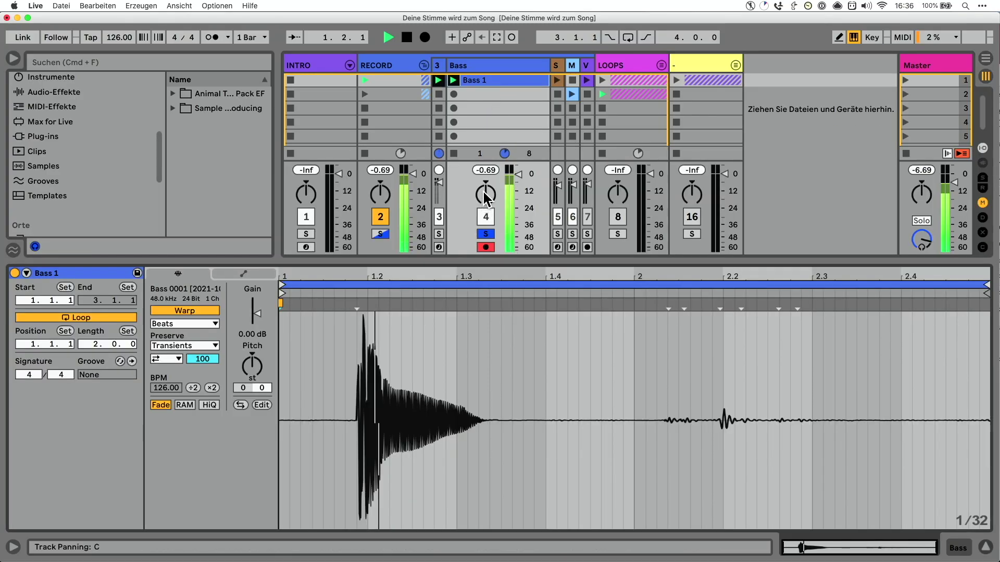
pyautogui.press('space')
pyautogui.rightClick(356, 305)
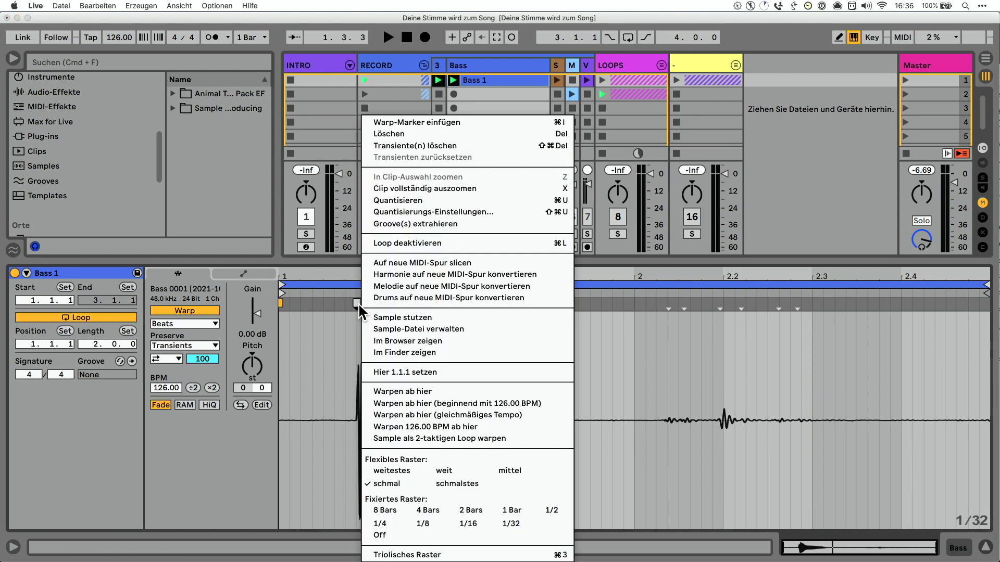
pyautogui.click(410, 372)
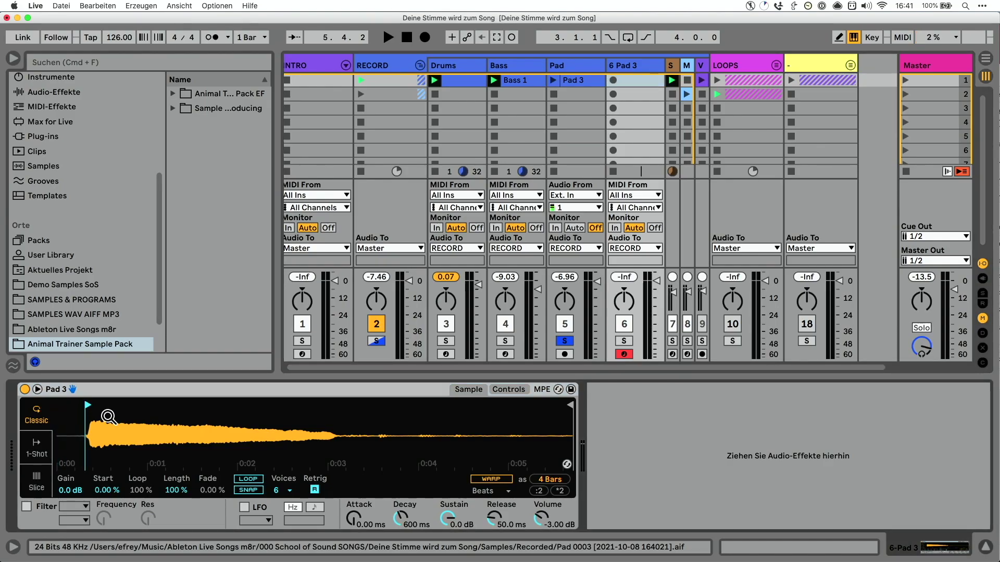
# - Enable looping in the Pad 3 Simpler and set Loop to 48.4 %, Length to 37.5 % and Fade to 30.5 %
pyautogui.click(249, 480)
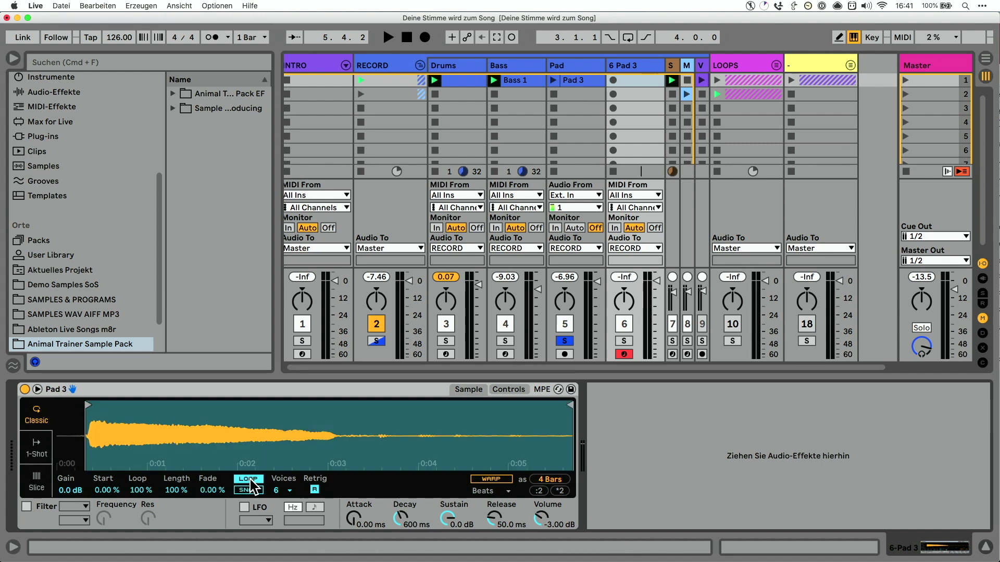
pyautogui.moveTo(176, 490); pyautogui.dragTo(176, 534)
pyautogui.moveTo(140, 490); pyautogui.dragTo(139, 508)
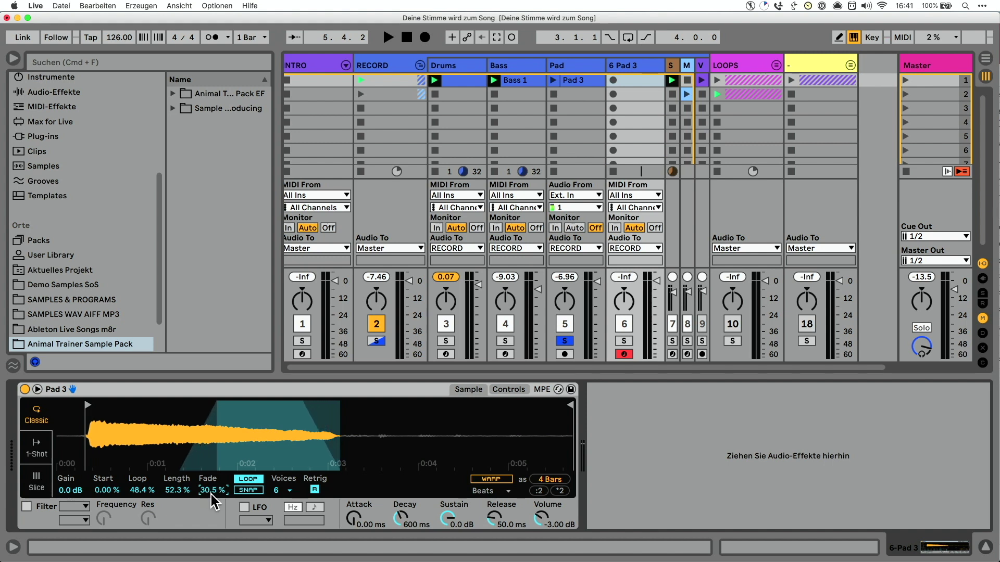
pyautogui.moveTo(177, 497); pyautogui.dragTo(177, 507)
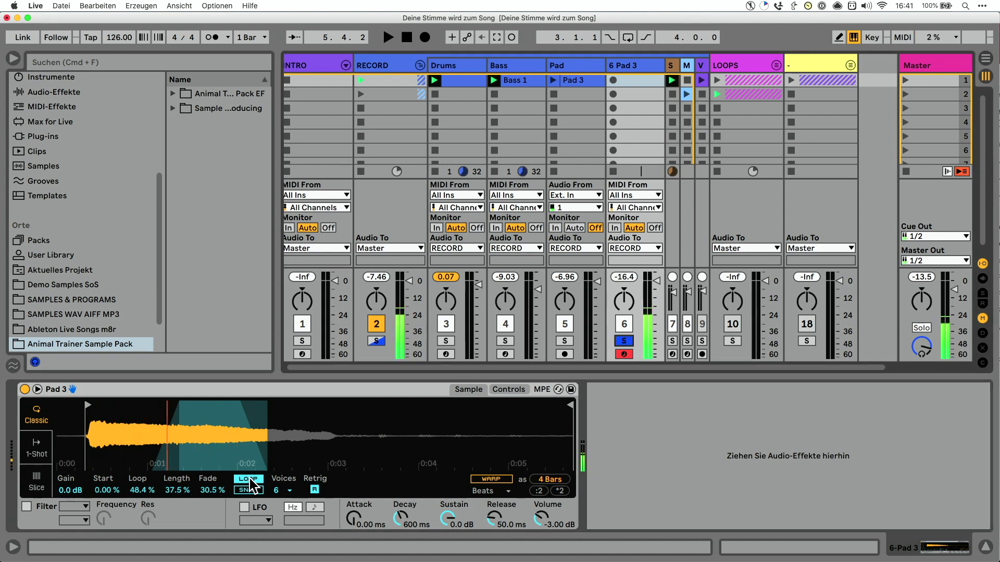
# - Remove the original Pad audio track, and search the browser for "chorus classic" to add that preset to the Pad 3 track
pyautogui.press('super+z')
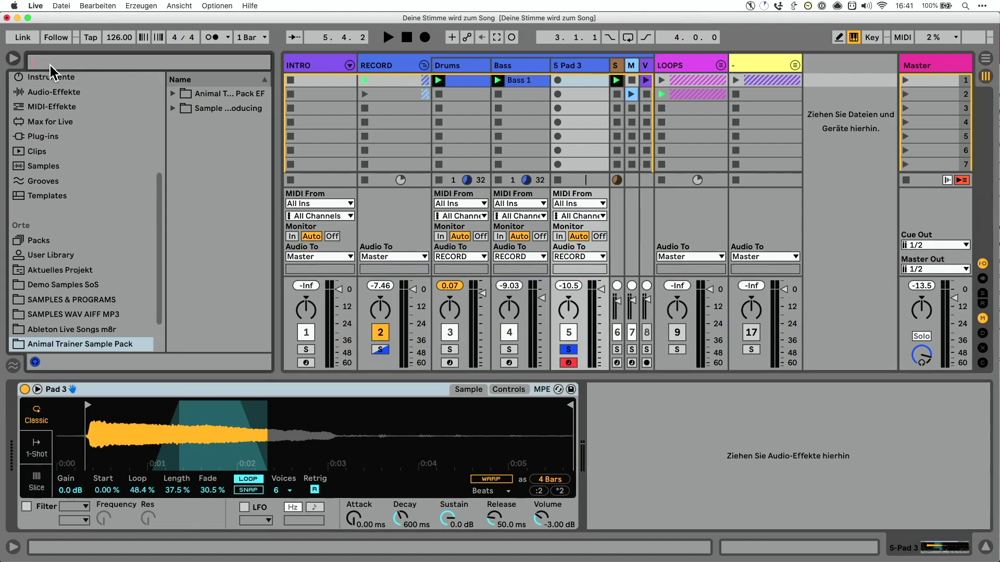
pyautogui.write('chorus classic')
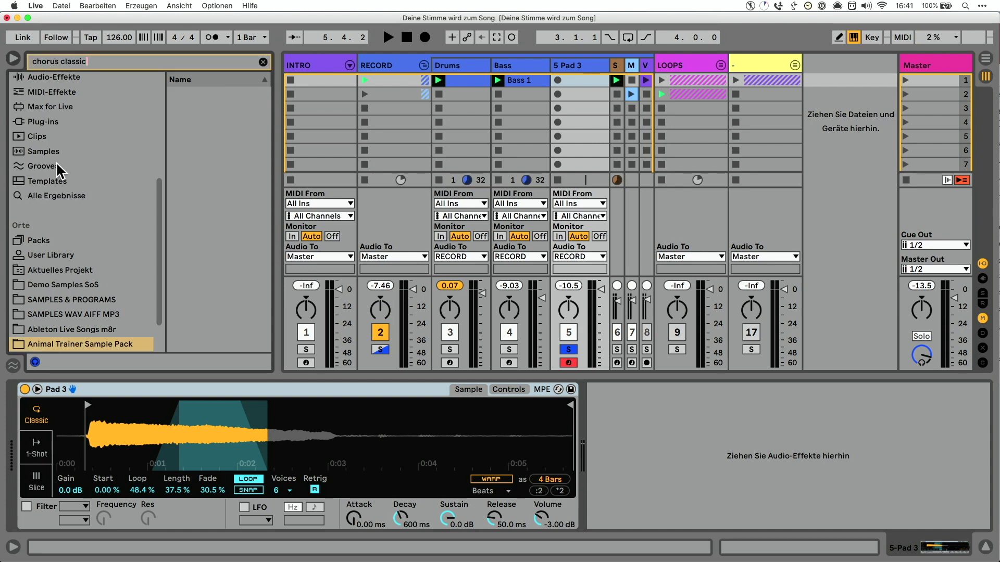
pyautogui.click(59, 196)
pyautogui.moveTo(221, 93); pyautogui.dragTo(499, 111)
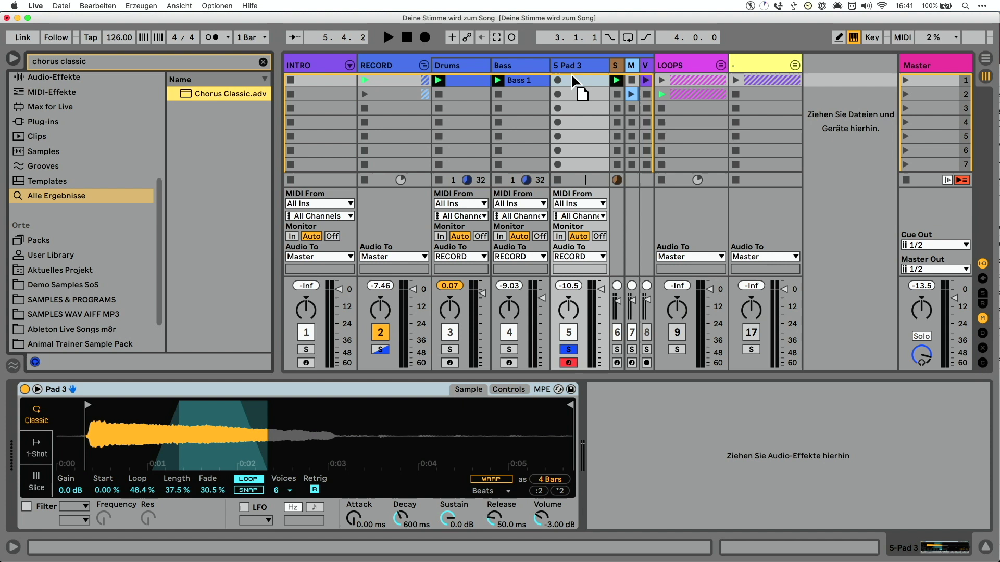
pyautogui.moveTo(573, 82); pyautogui.dragTo(572, 83)
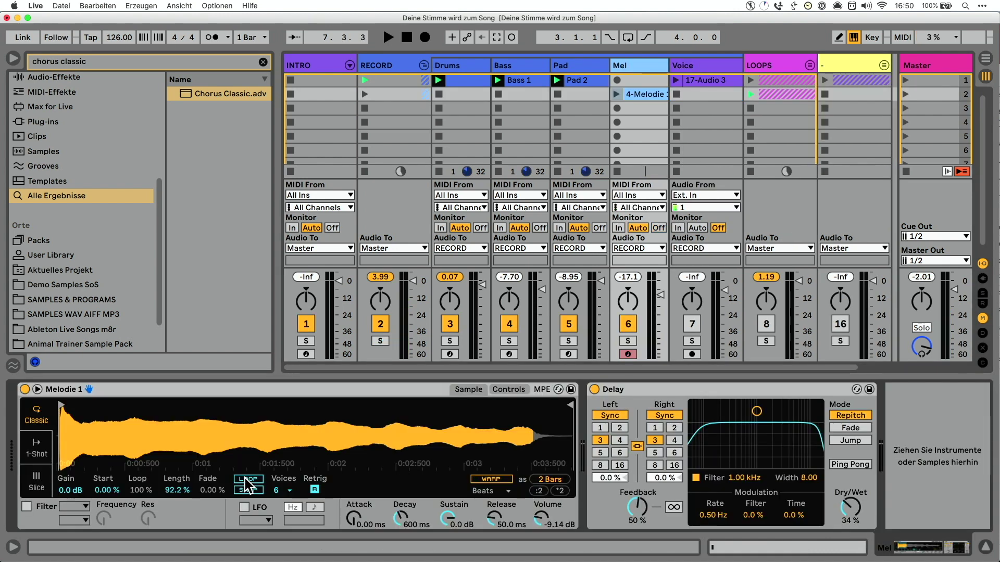
# - Enable looping on the Melodie 1 sample with a Length of 0.78 %, and show the Simpler's controls
pyautogui.click(245, 478)
pyautogui.moveTo(179, 495); pyautogui.dragTo(180, 549)
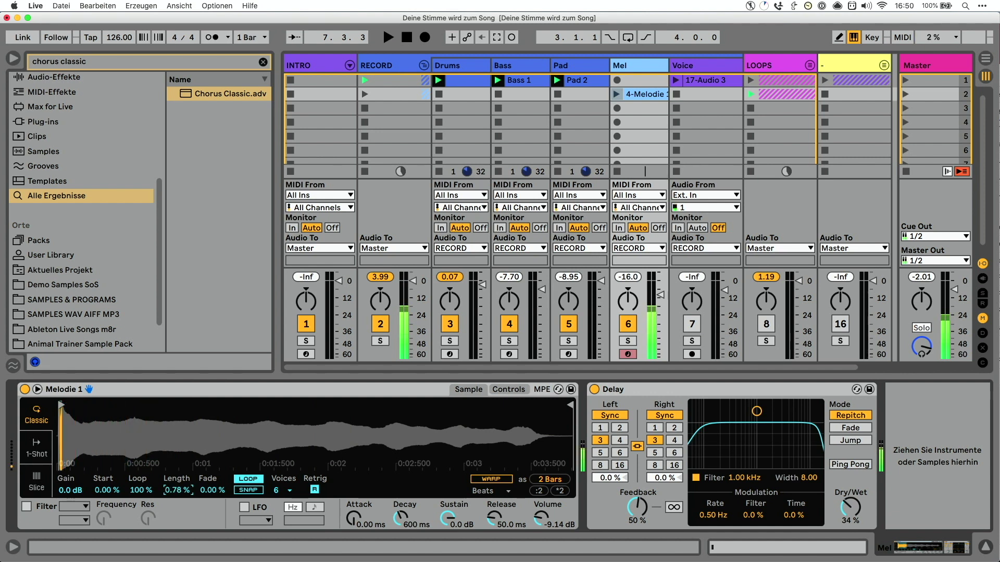
pyautogui.click(508, 391)
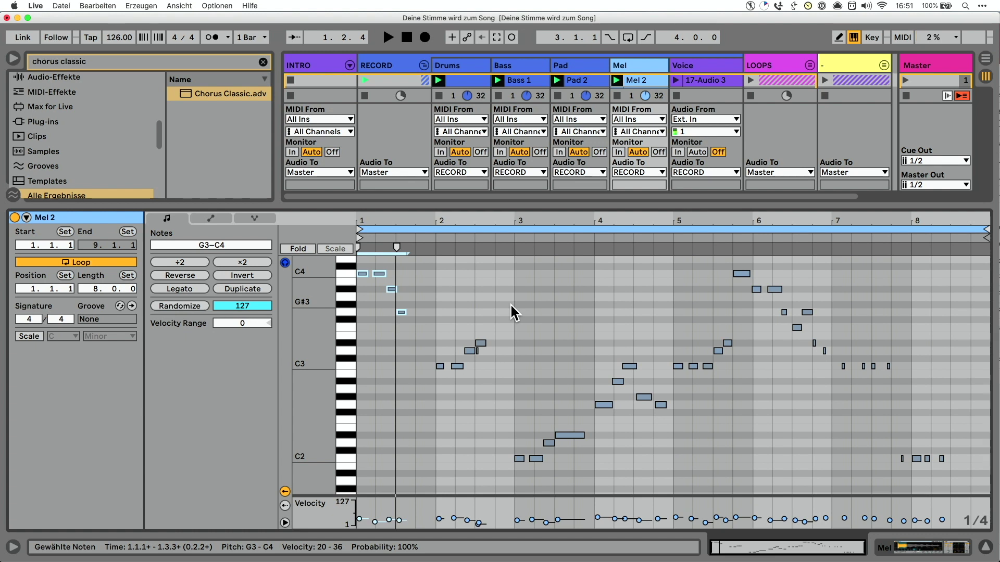
# - Transpose the selected bar 1 notes of the Mel 2 clip down one octave and play the clip
pyautogui.hotkey('shift', 'Down')
pyautogui.press('space')
pyautogui.scroll(2, 517, 304)
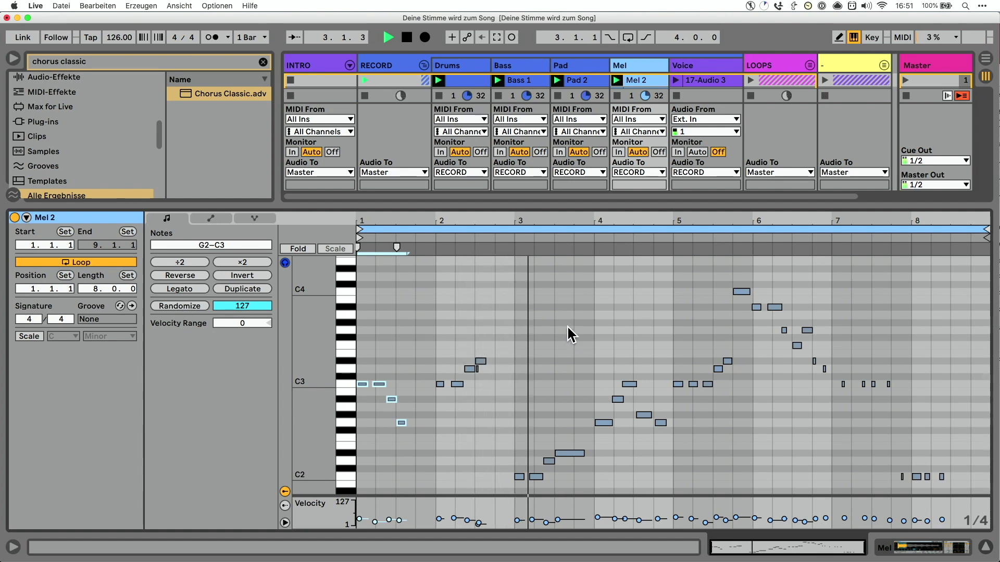
# - Delete the Mel 2 notes in bar 4 and those in bars 5 to 7
pyautogui.moveTo(593, 353); pyautogui.dragTo(666, 451)
pyautogui.press('Delete')
pyautogui.moveTo(673, 269); pyautogui.dragTo(893, 388)
pyautogui.press('Delete')
# - Copy the melody notes of bars 1 and 2 to bars 5 and 6 and play the result
pyautogui.moveTo(361, 335); pyautogui.dragTo(518, 436)
pyautogui.moveTo(363, 388); pyautogui.dragTo(684, 388)
pyautogui.press('space')
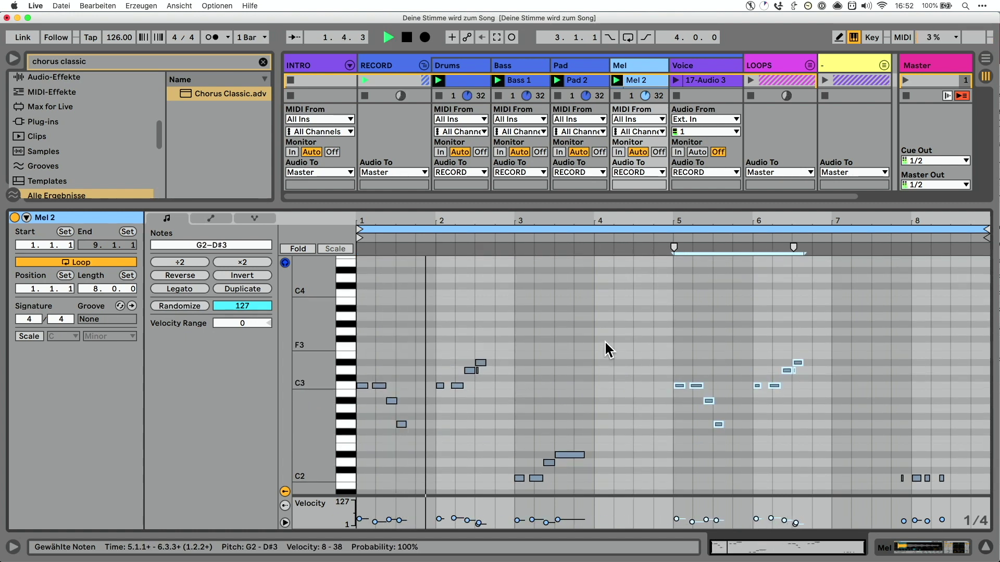
# - Delete the tiny stray D3 notes beside the rising phrases in bars 2 and 6 of the Mel 2 clip
pyautogui.click(479, 372)
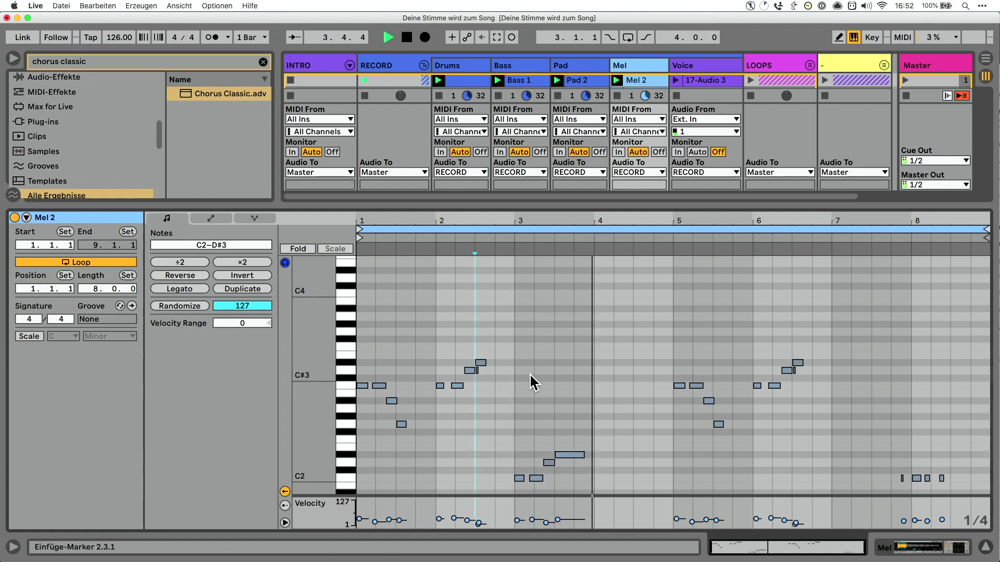
pyautogui.click(476, 370)
pyautogui.click(838, 392)
pyautogui.click(792, 371)
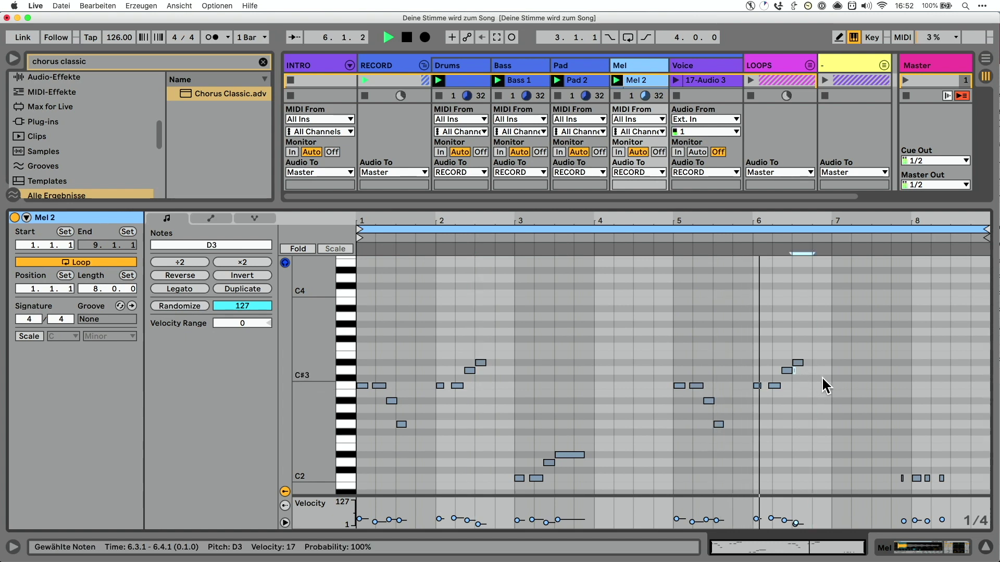
pyautogui.scroll(-1, 825, 383)
pyautogui.click(800, 370)
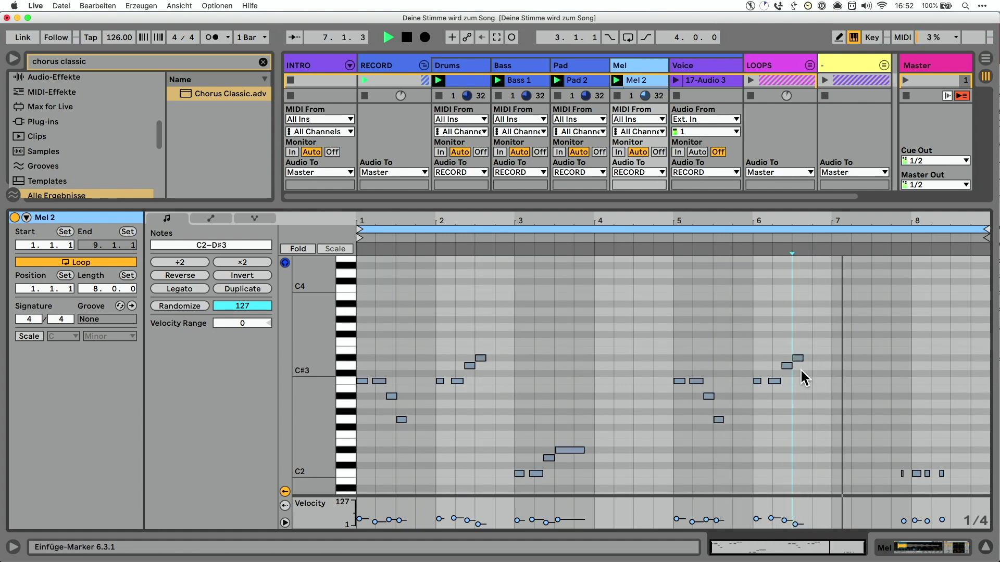